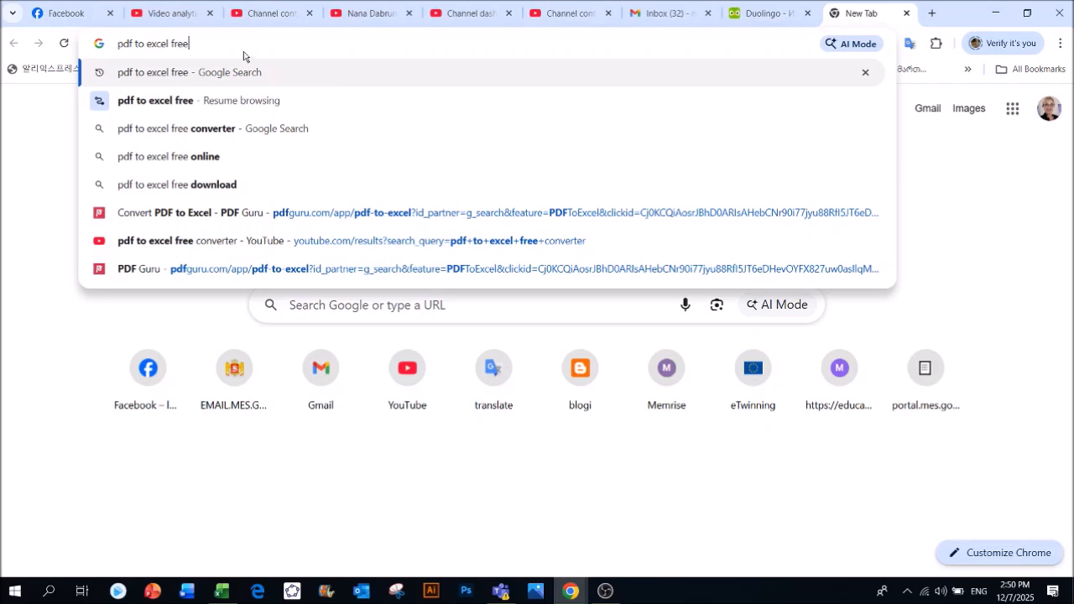
Step: Search the web for "pdf to excel free"
key("Return")
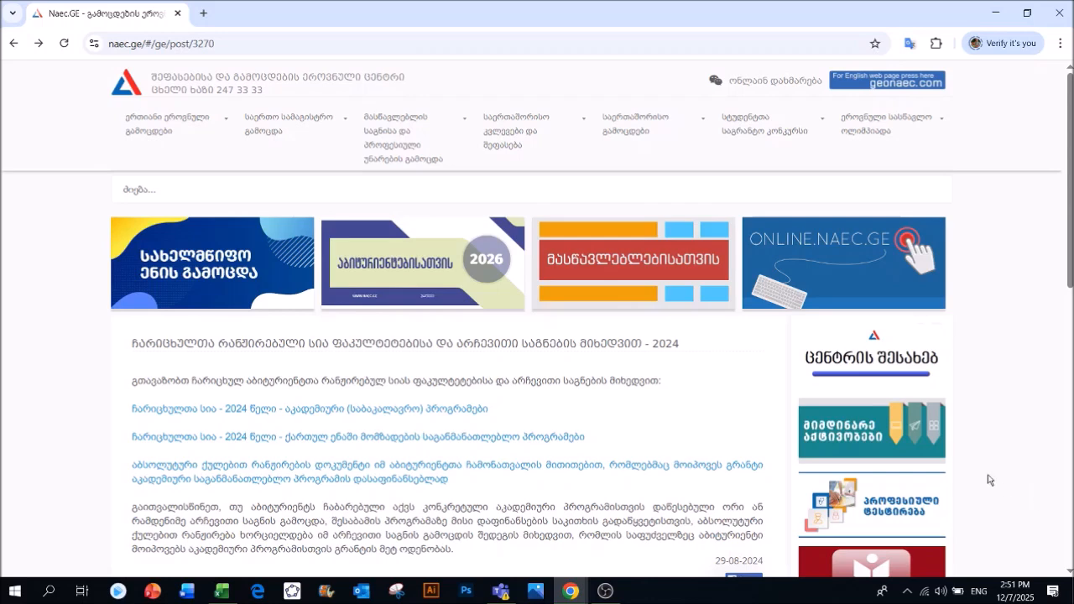
Step: Open the 2024 academic (bachelor's) programmes ranked-list PDF from the naec.ge post and save it to the Desktop as an Adobe Acrobat Document
mouse_move(190, 115)
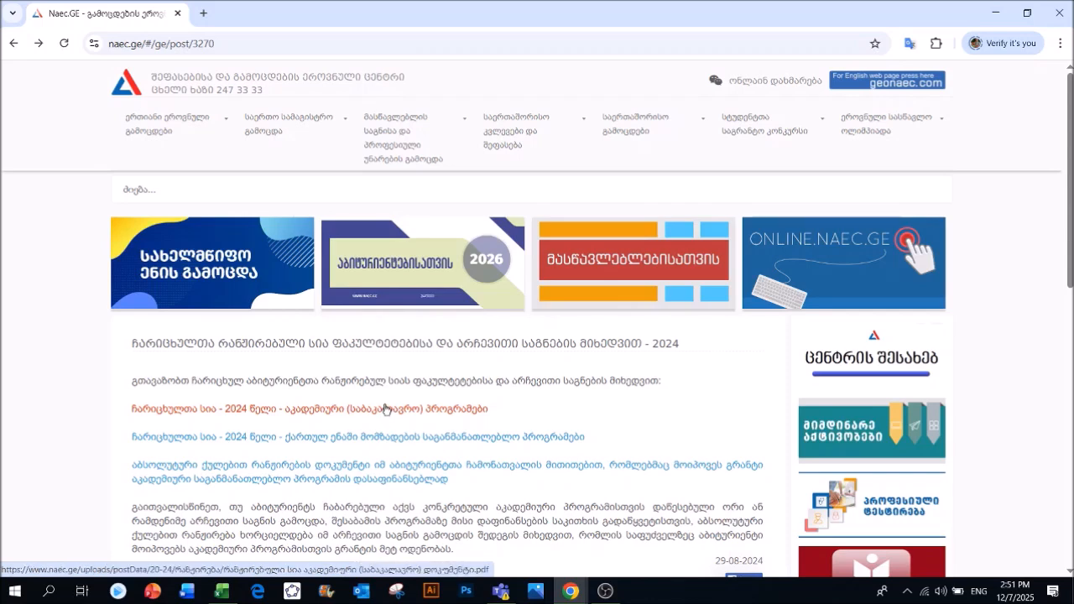
left_click(332, 414)
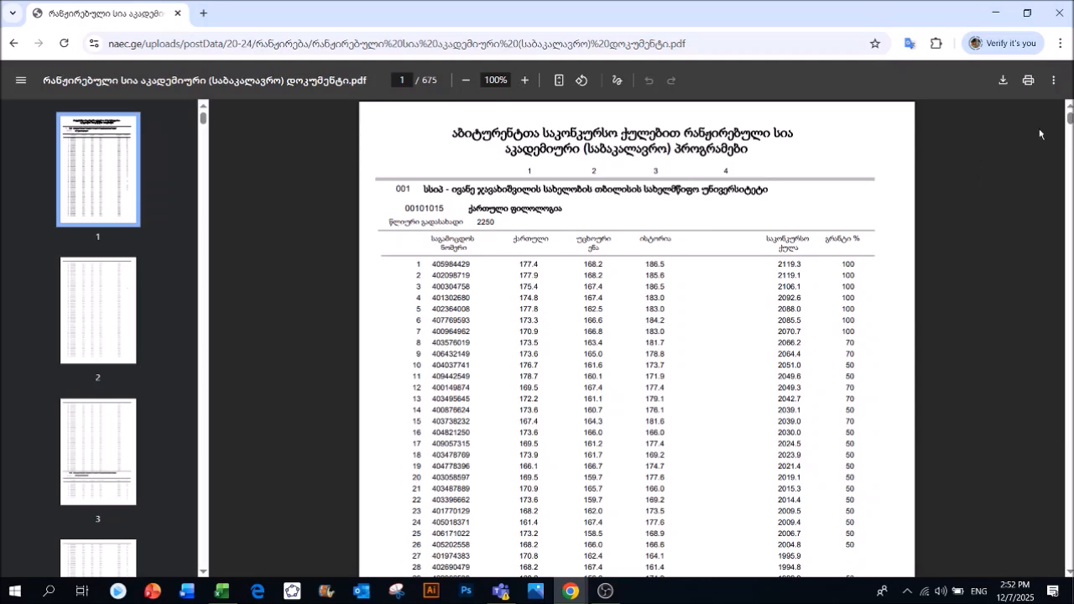
left_click(1002, 86)
left_click(168, 495)
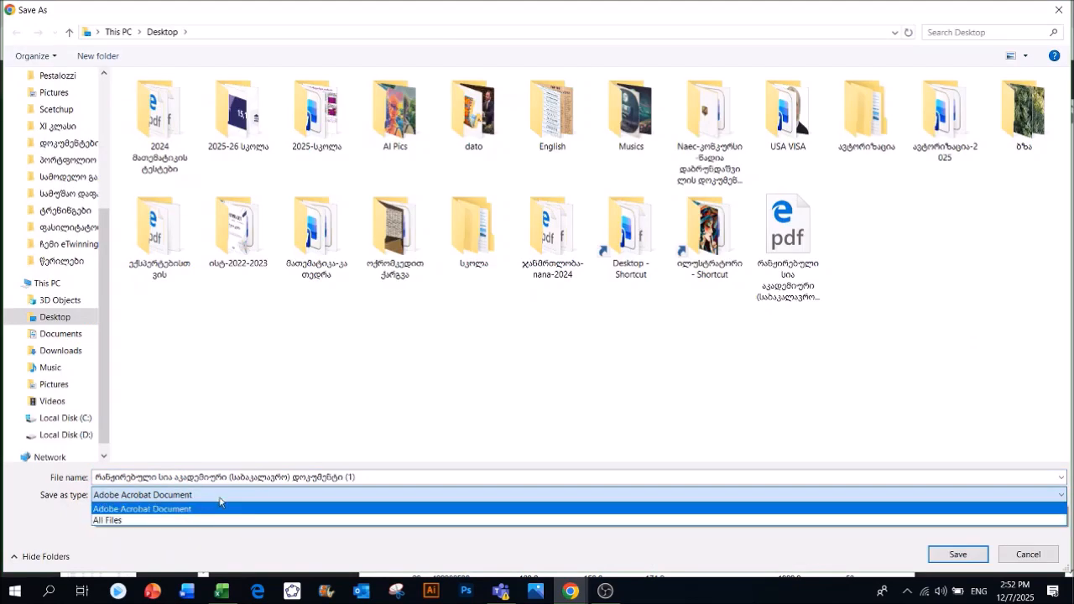
left_click(962, 554)
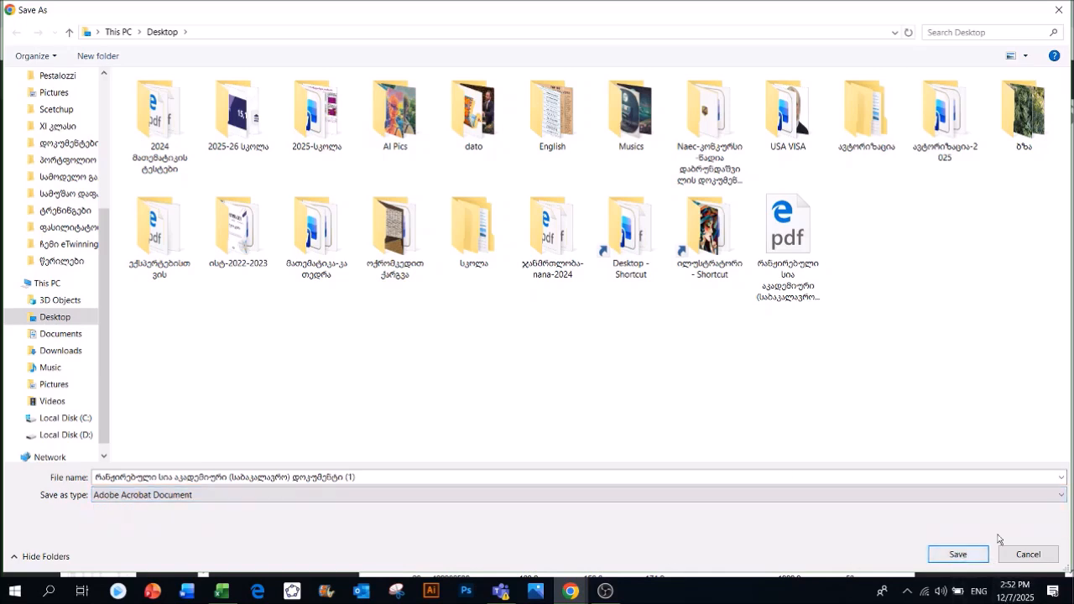
left_click(954, 558)
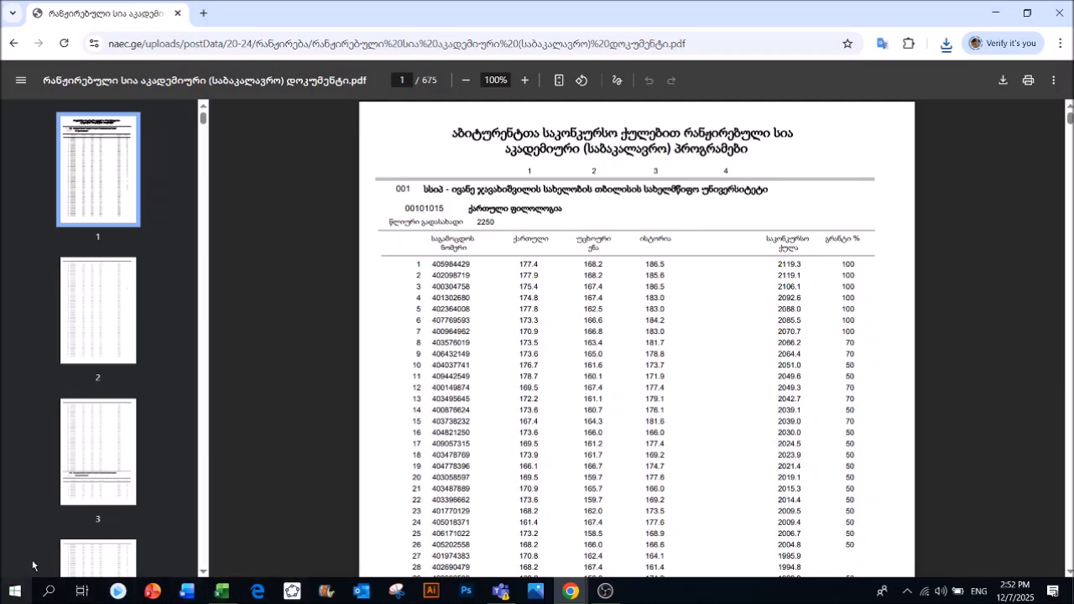
Step: Switch to Excel and try to import the ranked-list PDF from the Desktop into the blank workbook
left_click(230, 594)
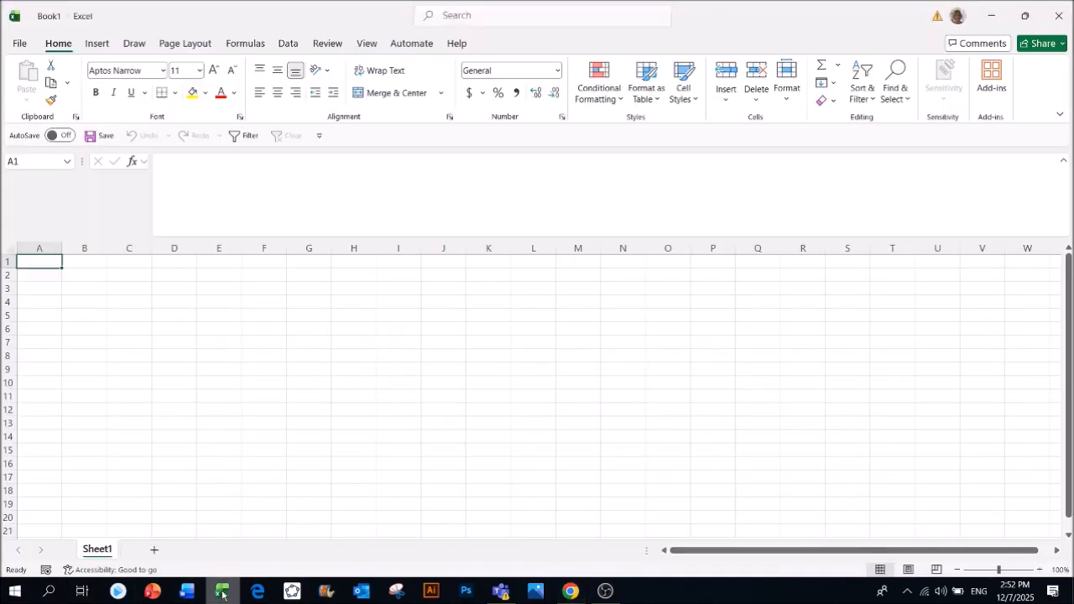
left_click(289, 44)
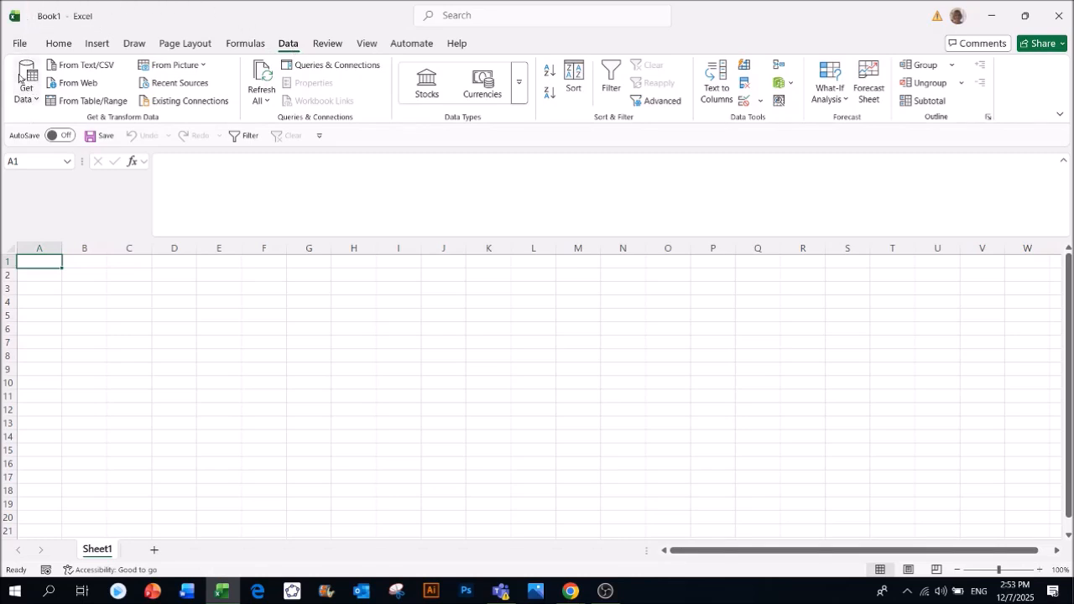
left_click(25, 95)
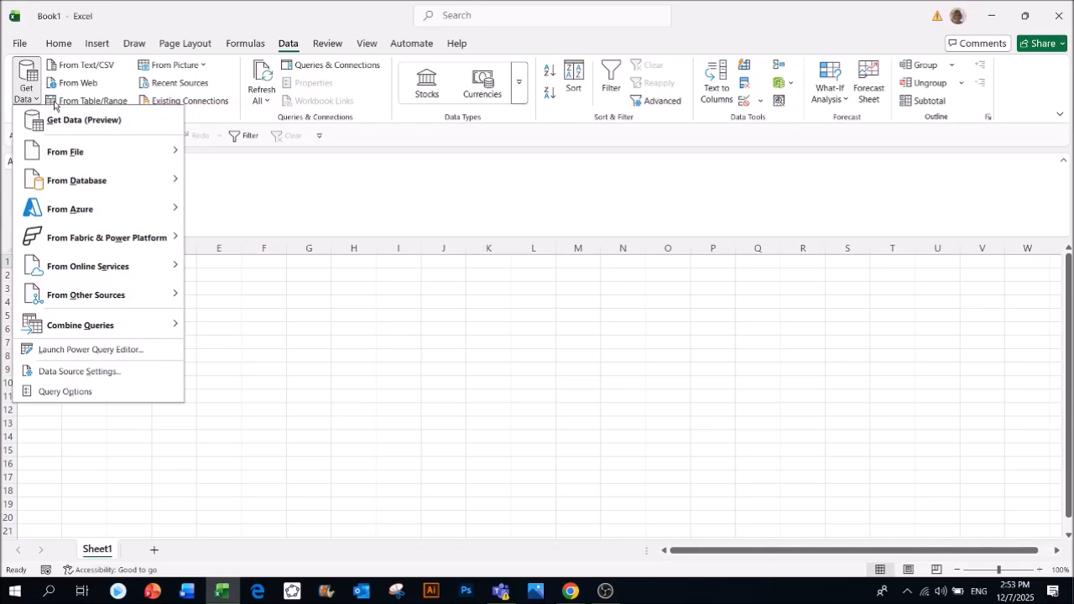
mouse_move(57, 157)
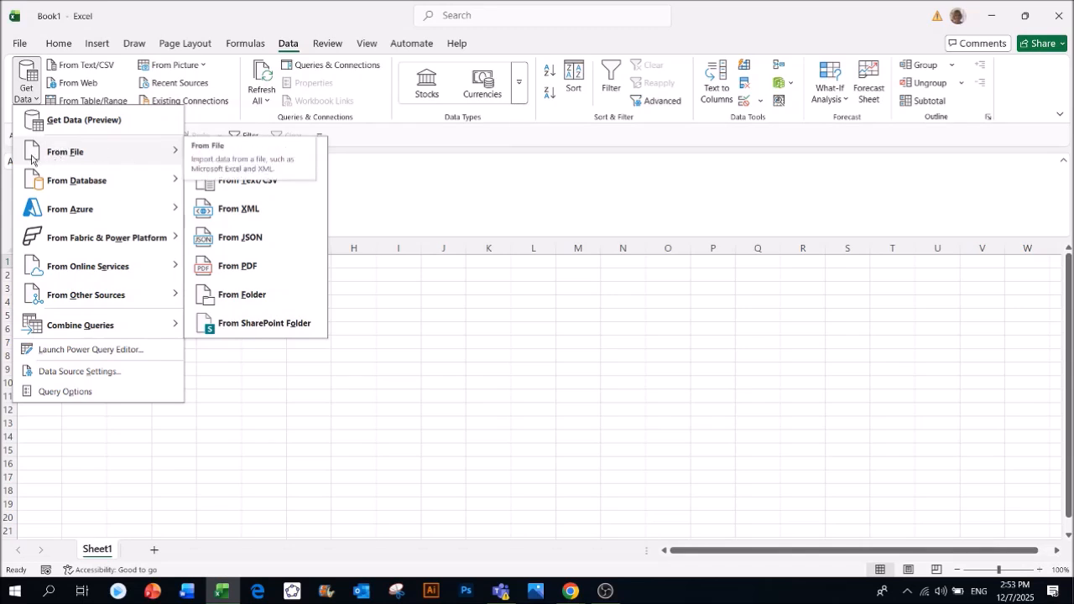
left_click(236, 267)
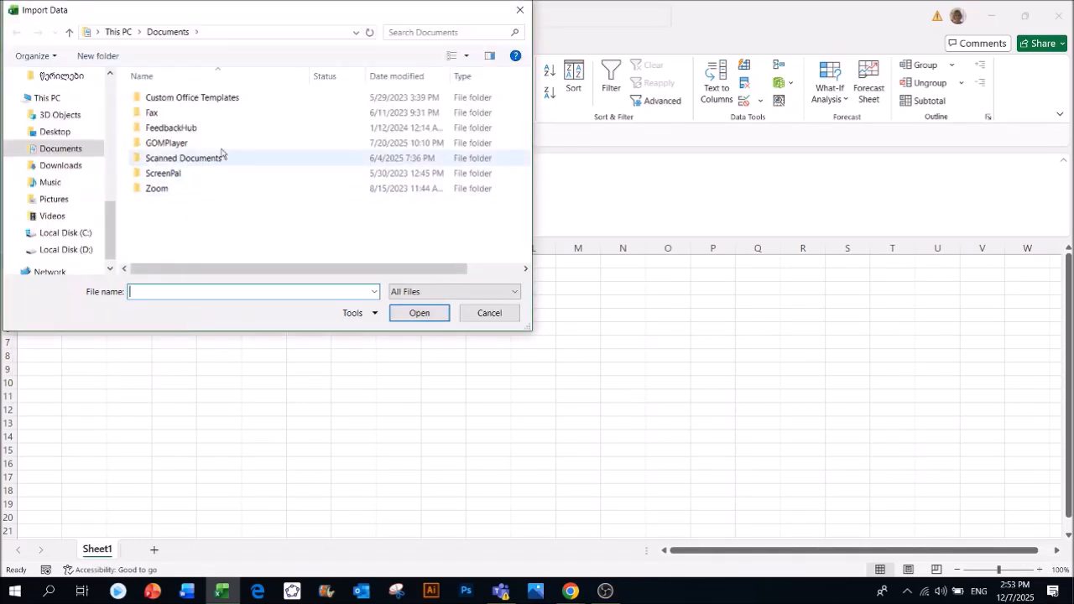
left_click(53, 132)
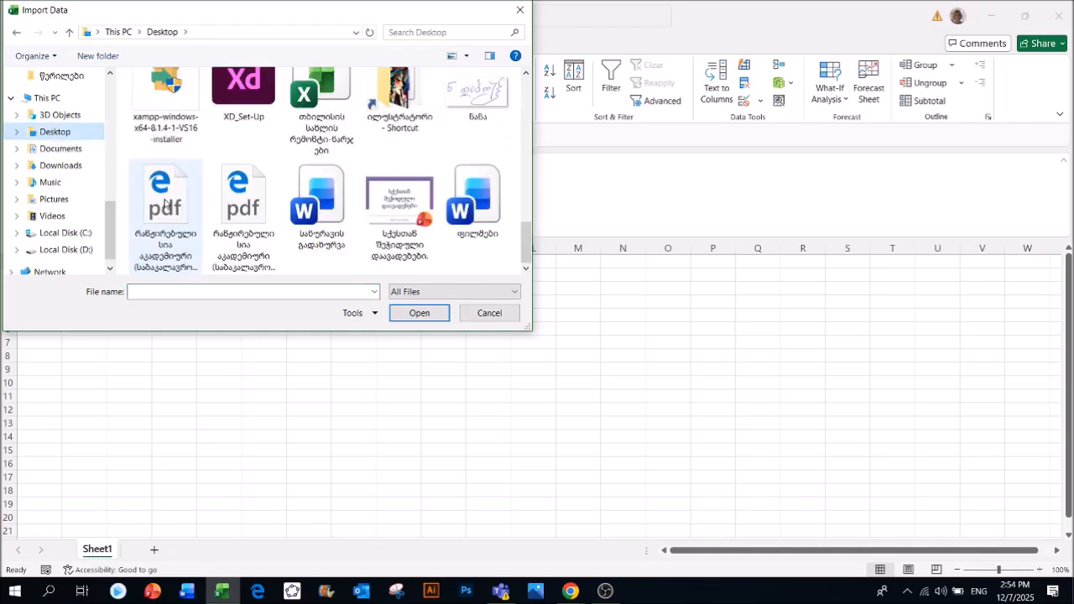
left_click(165, 201)
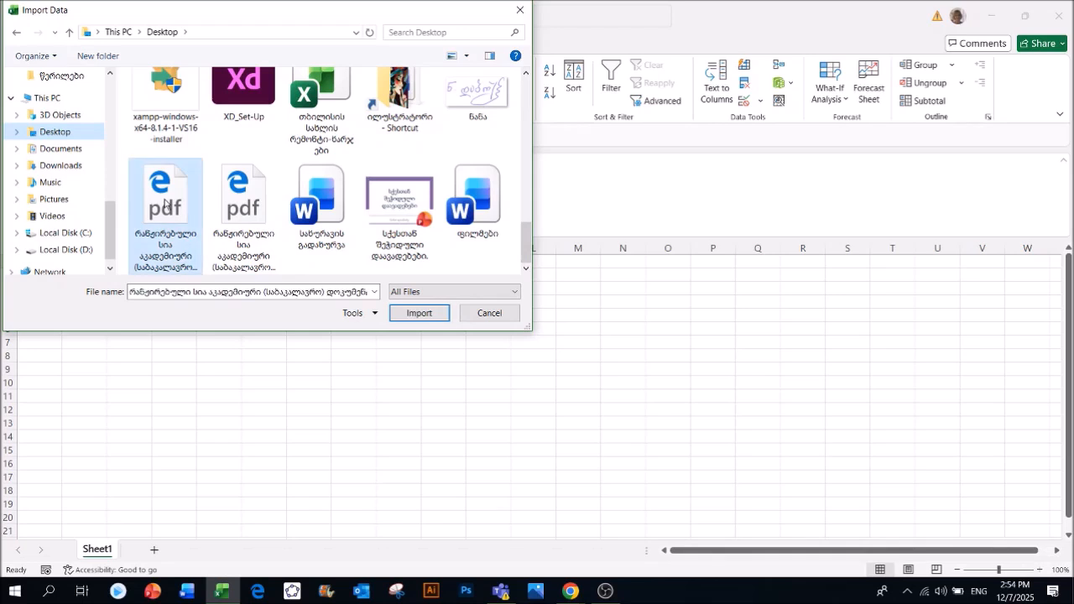
left_click(420, 314)
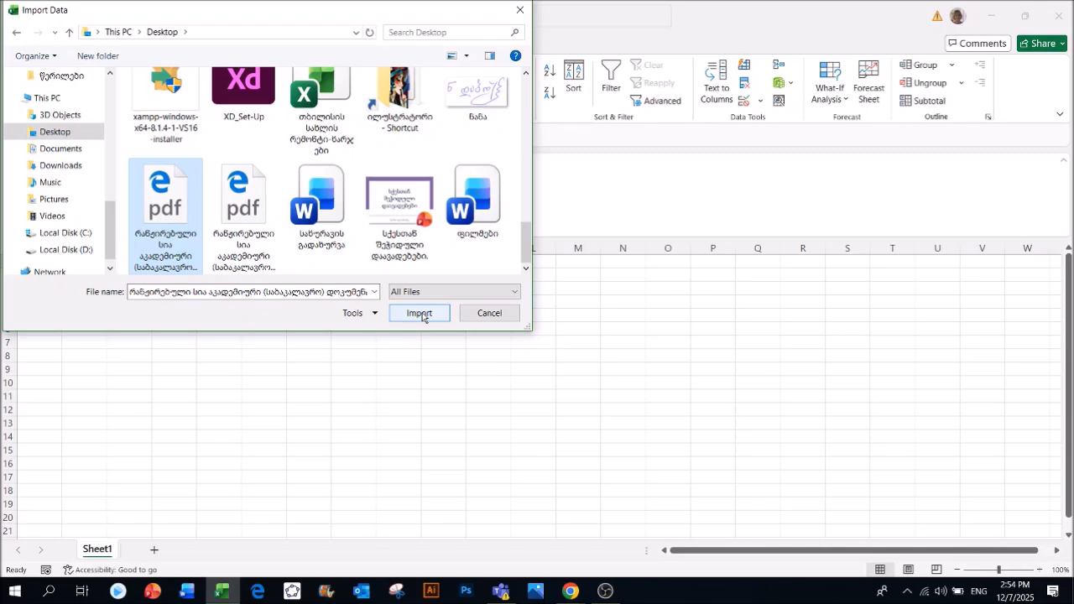
left_click(420, 314)
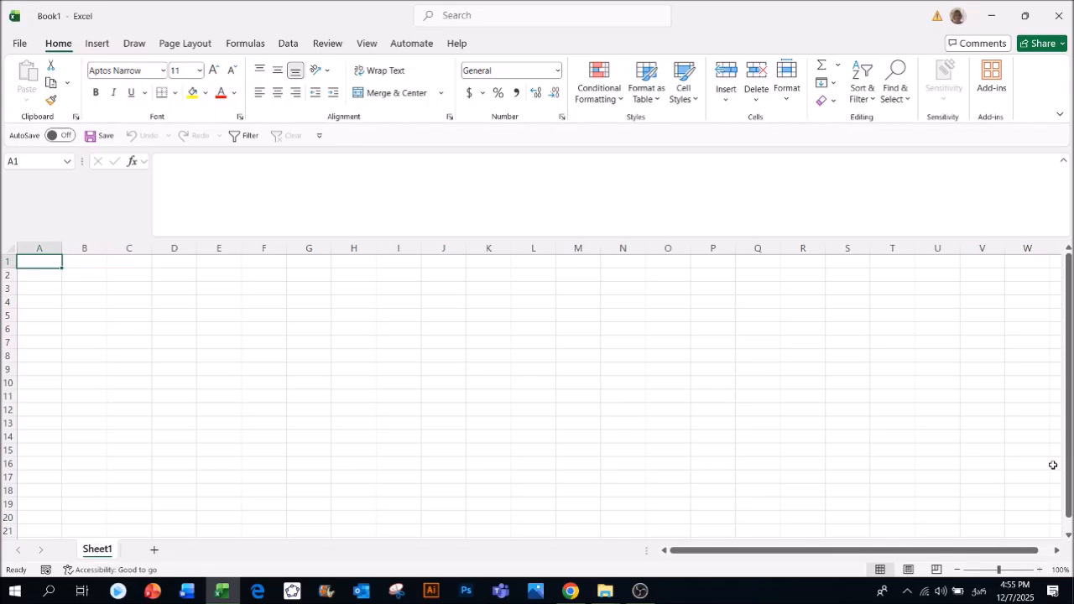
Step: Import the W1 training report PDF from the Desktop into the blank workbook as a data source
left_click(290, 44)
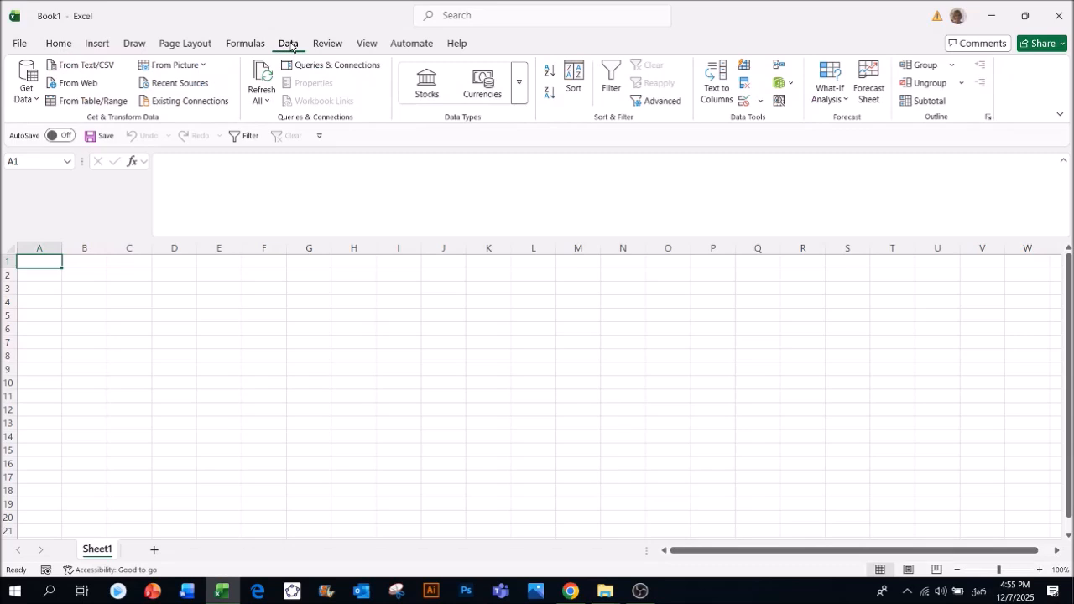
left_click(28, 97)
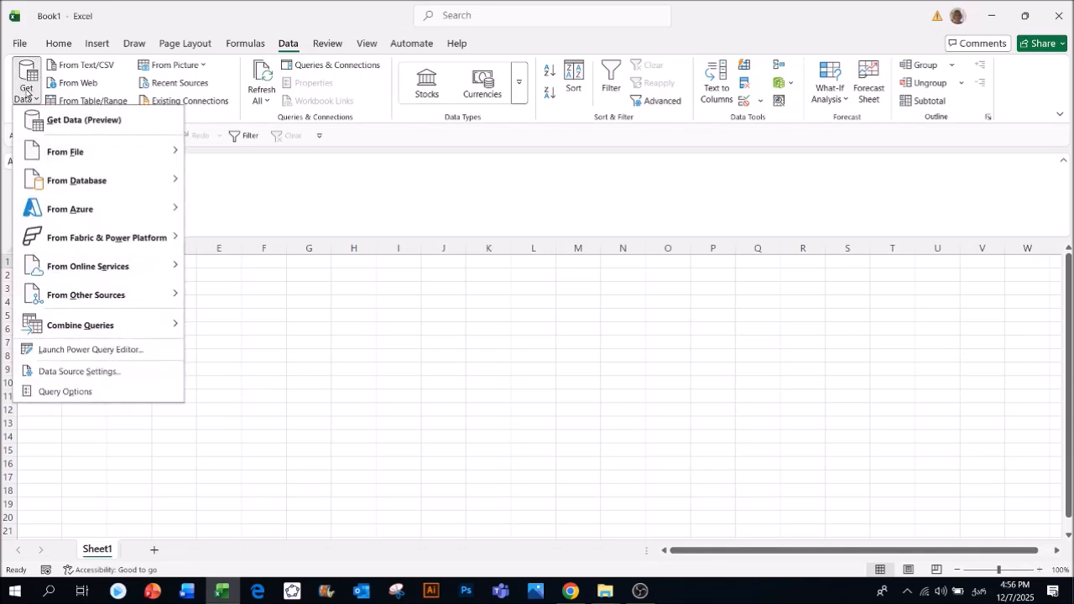
mouse_move(52, 154)
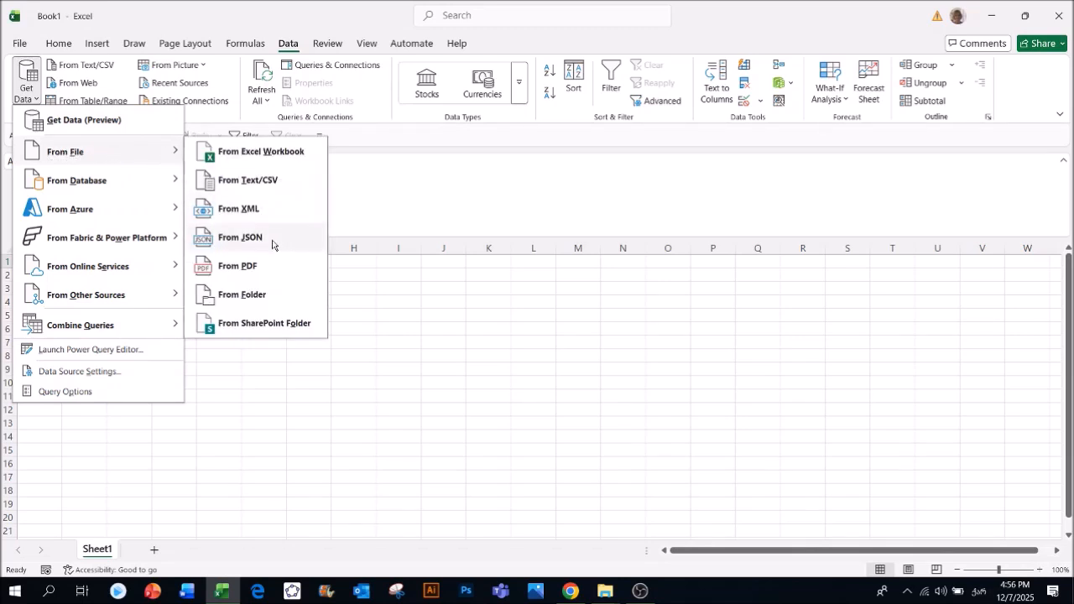
left_click(228, 269)
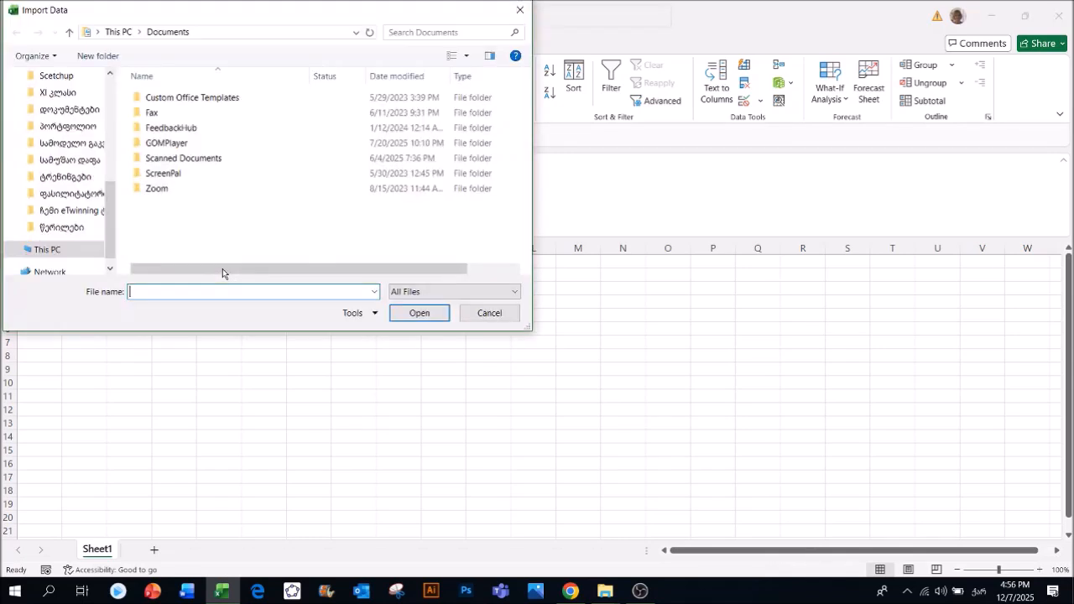
left_click(54, 132)
left_click(243, 151)
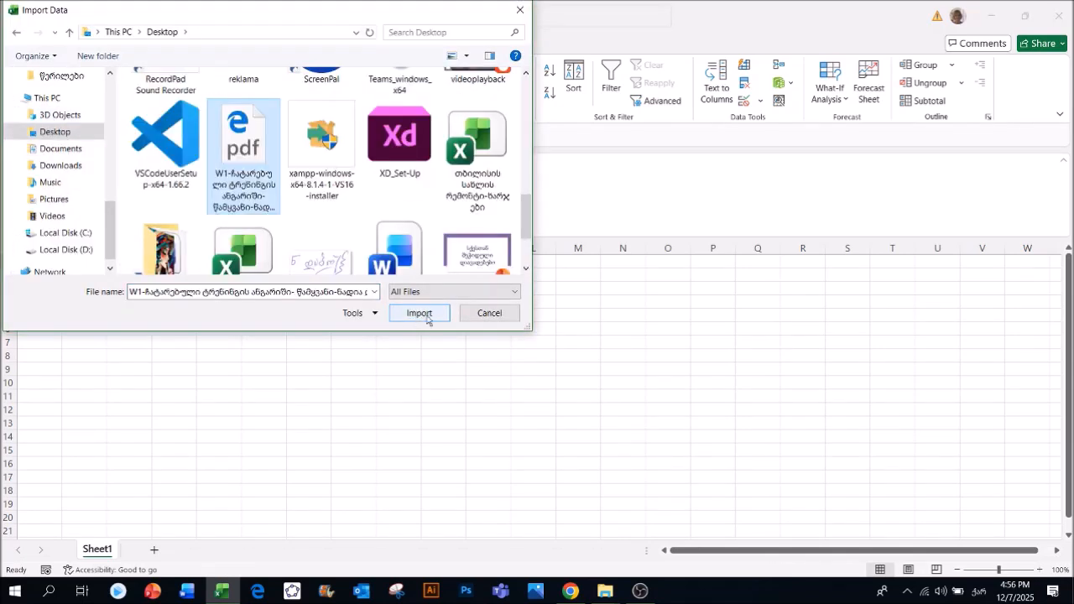
left_click(420, 315)
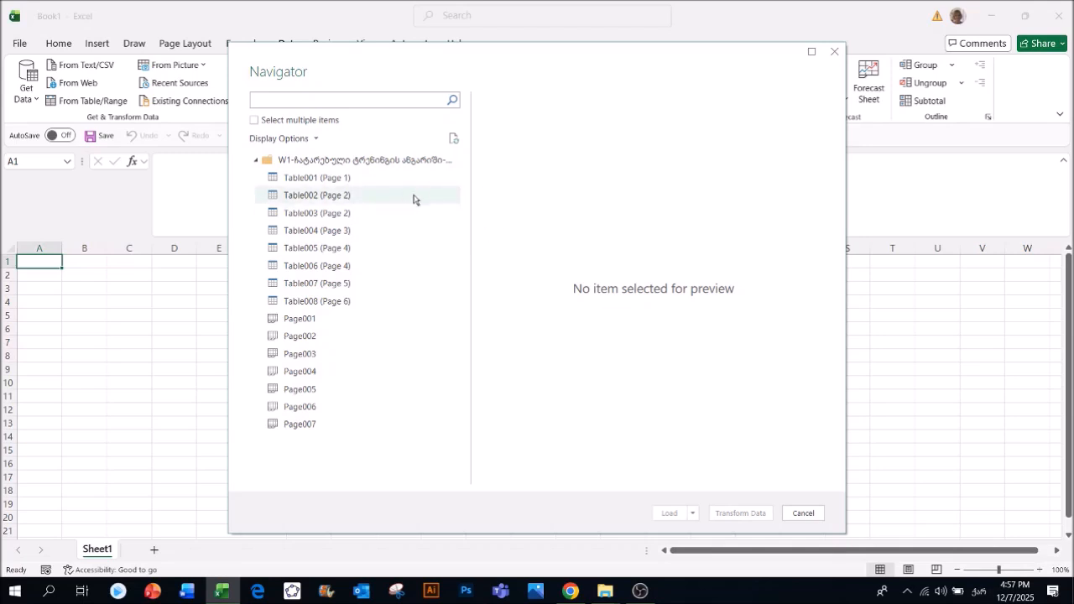
Step: Preview the detected tables and Page001 of the training report PDF to see what each one contains
left_click(301, 180)
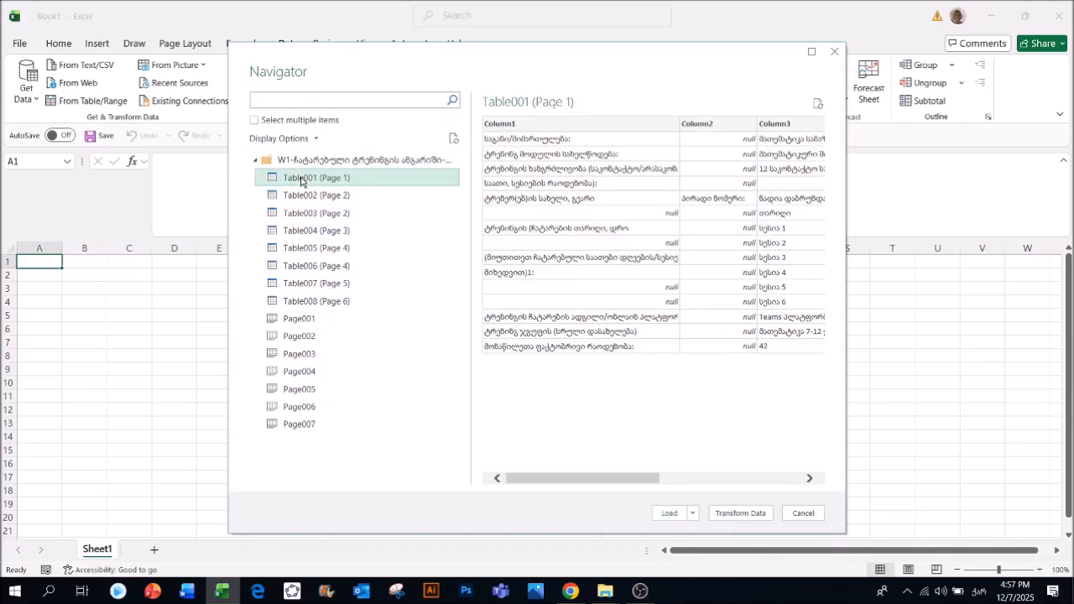
left_click(295, 196)
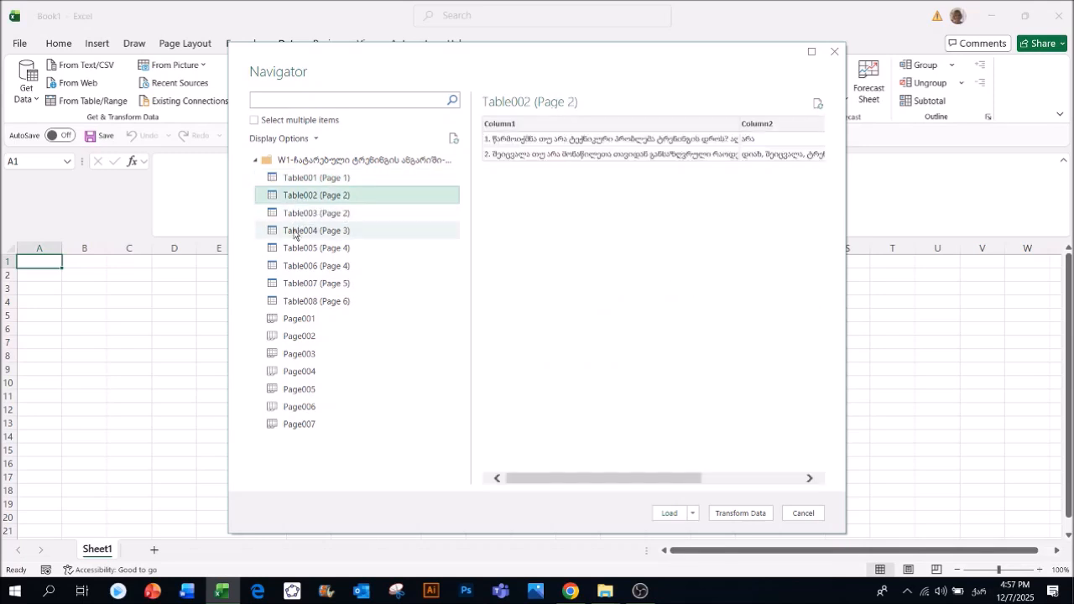
left_click(297, 215)
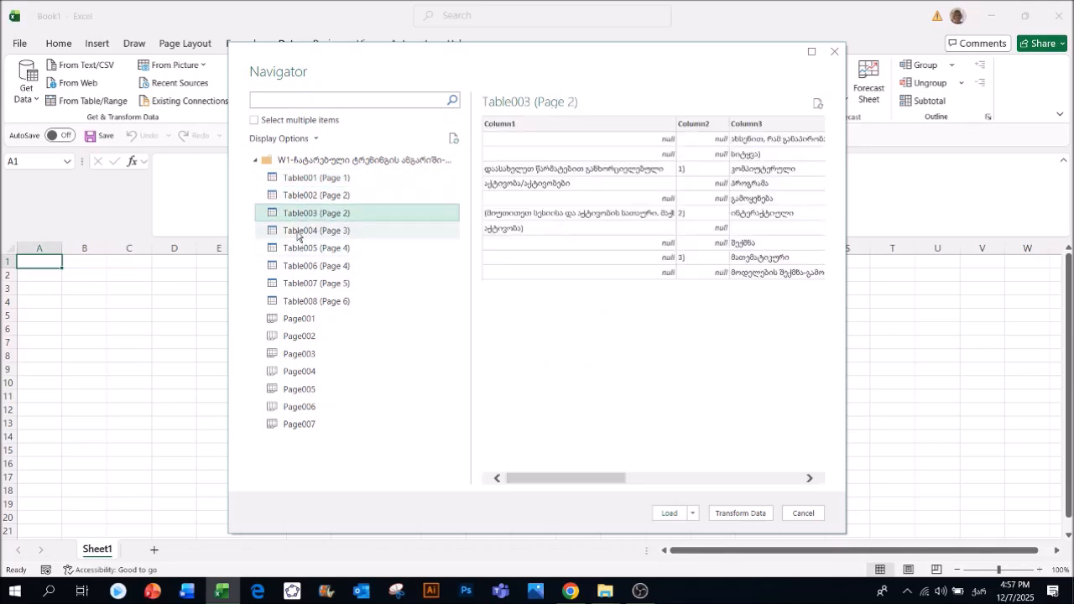
left_click(306, 265)
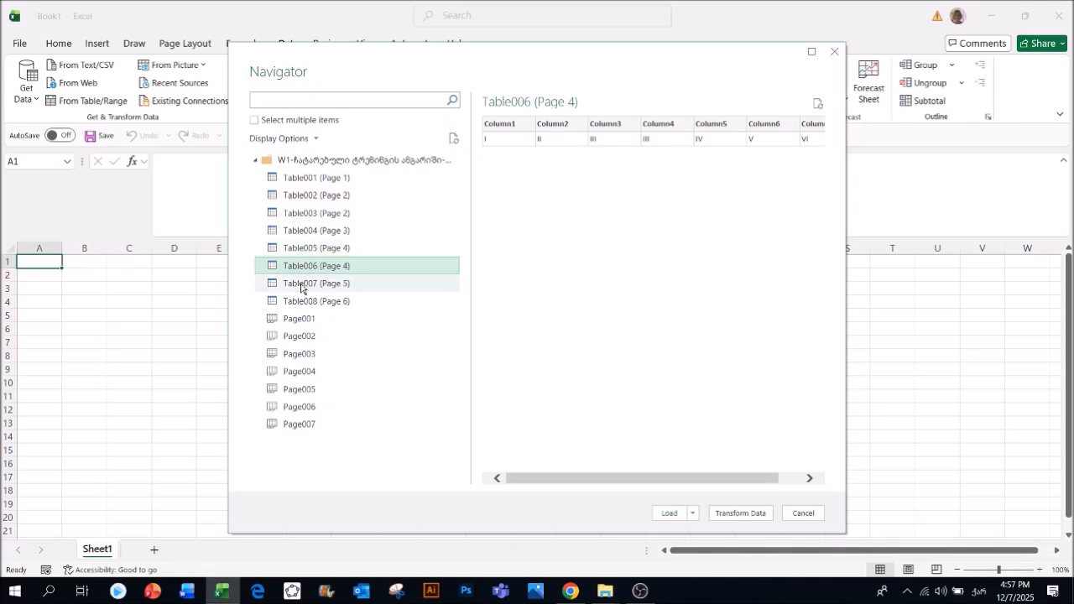
left_click(300, 286)
left_click(298, 302)
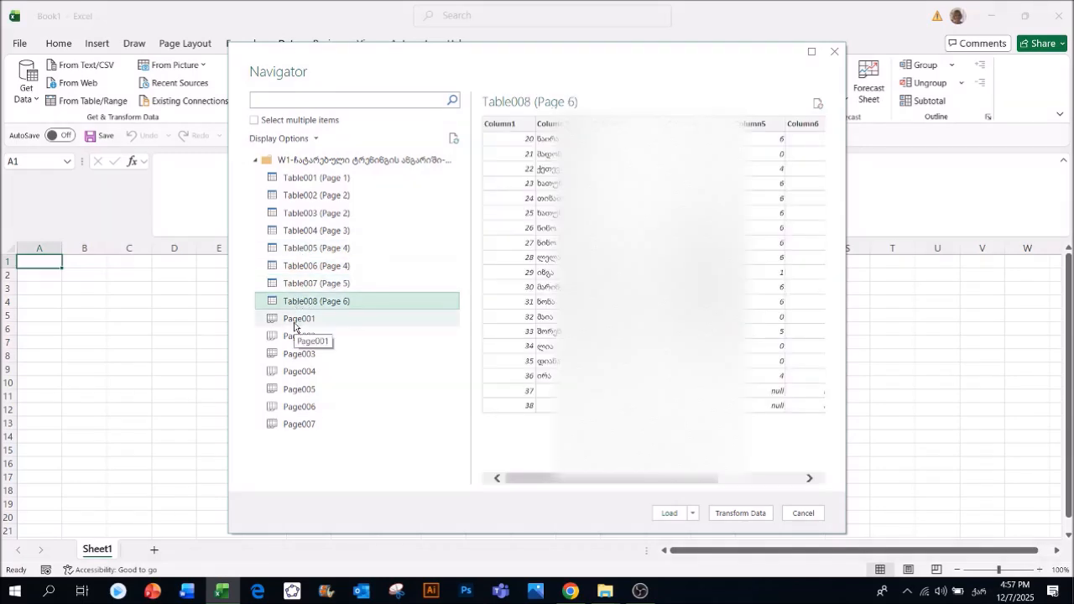
left_click(294, 323)
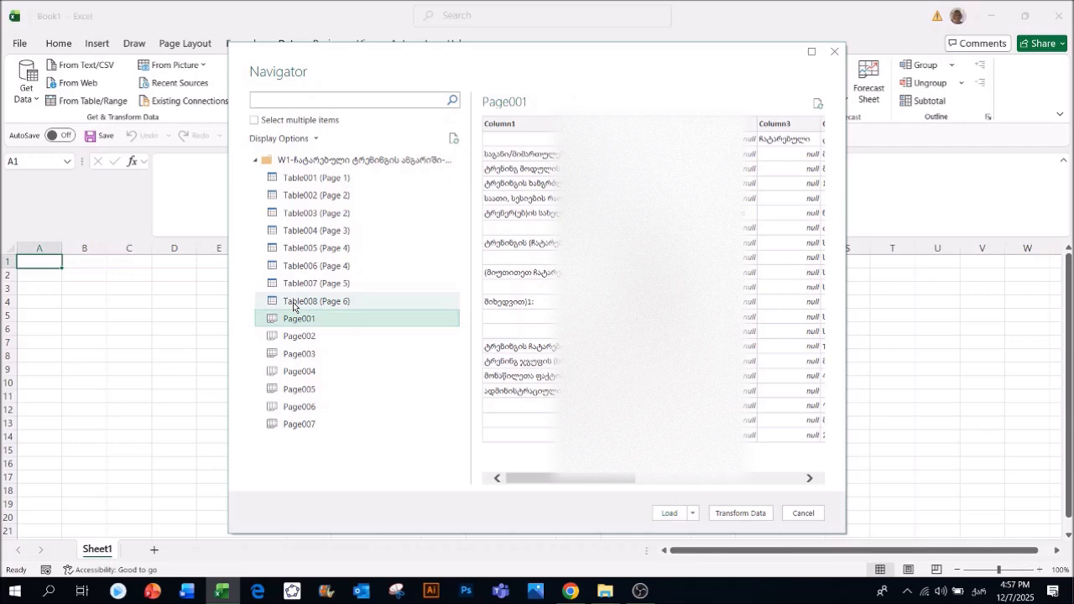
left_click(295, 304)
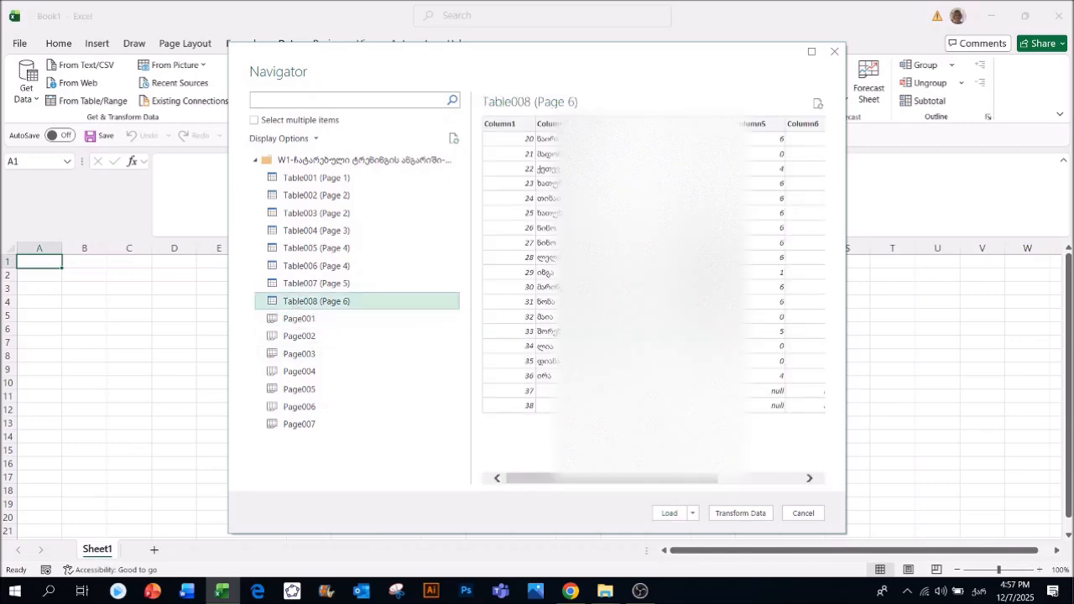
left_click(323, 284)
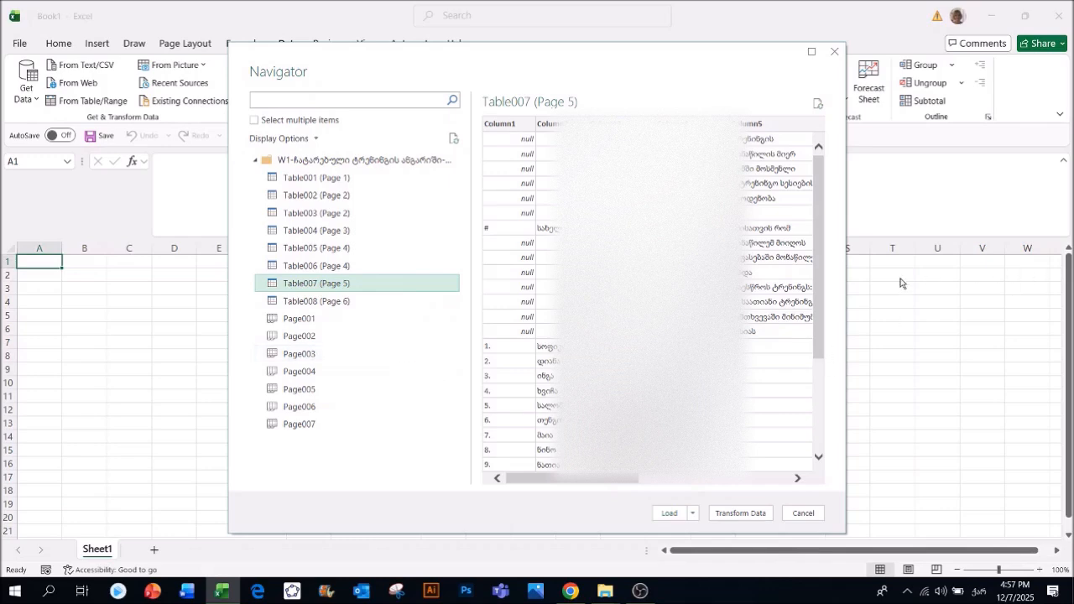
left_click(378, 213)
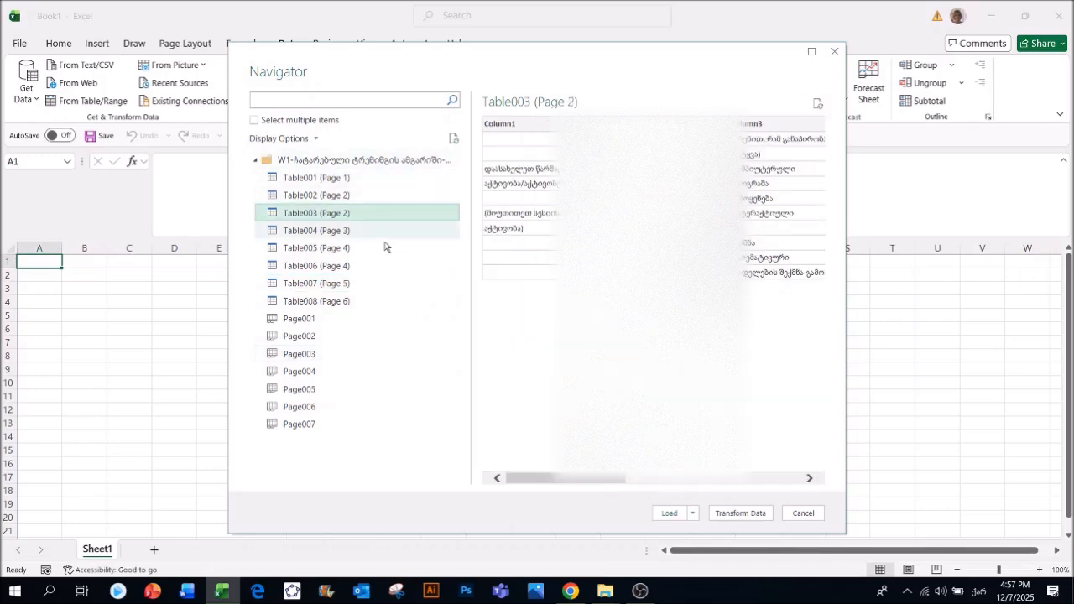
left_click(350, 161)
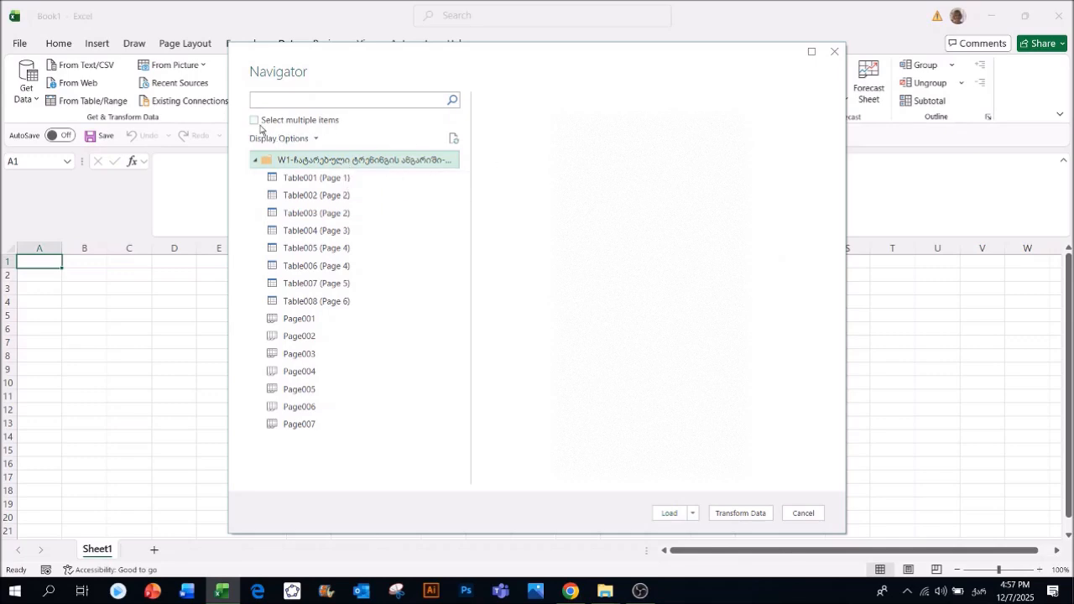
Step: Enable multiple-item selection and select every detected item of the training report PDF, from Table001 to Table008 and Page001 to Page007
left_click(255, 122)
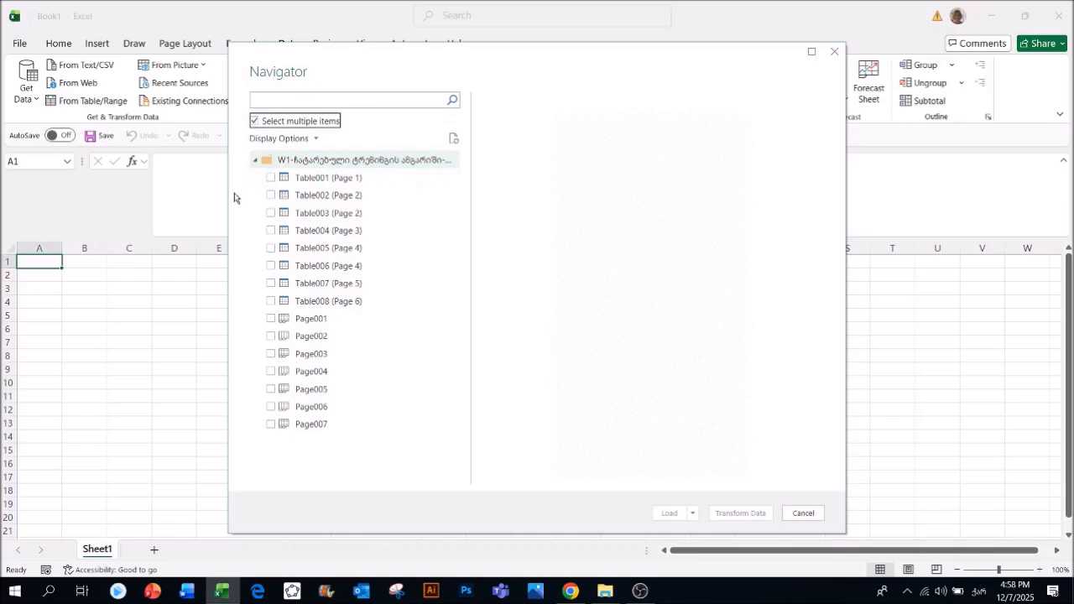
left_click(269, 179)
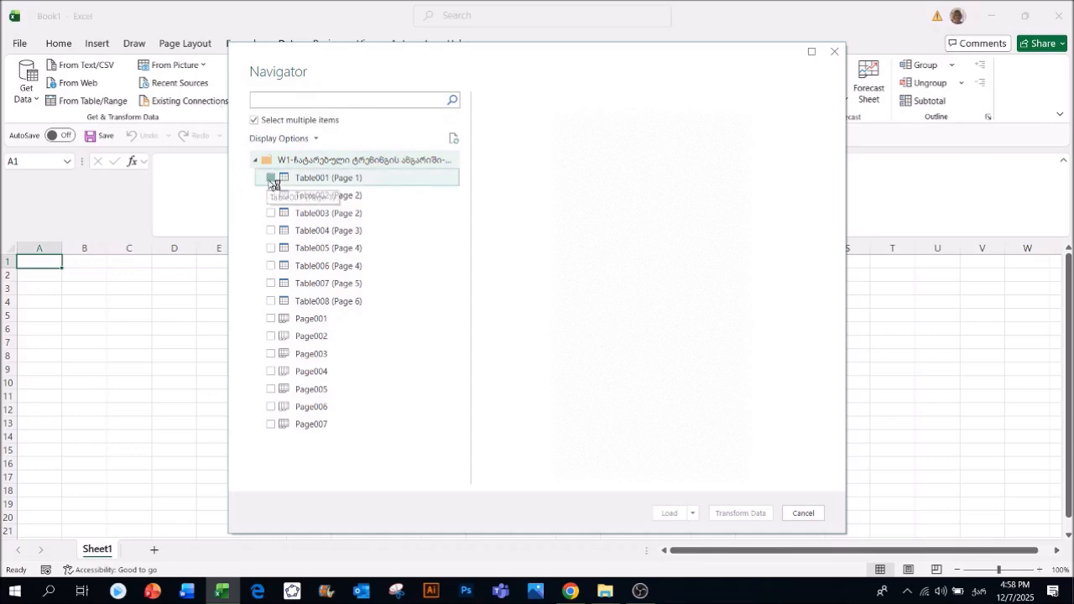
left_click(271, 213)
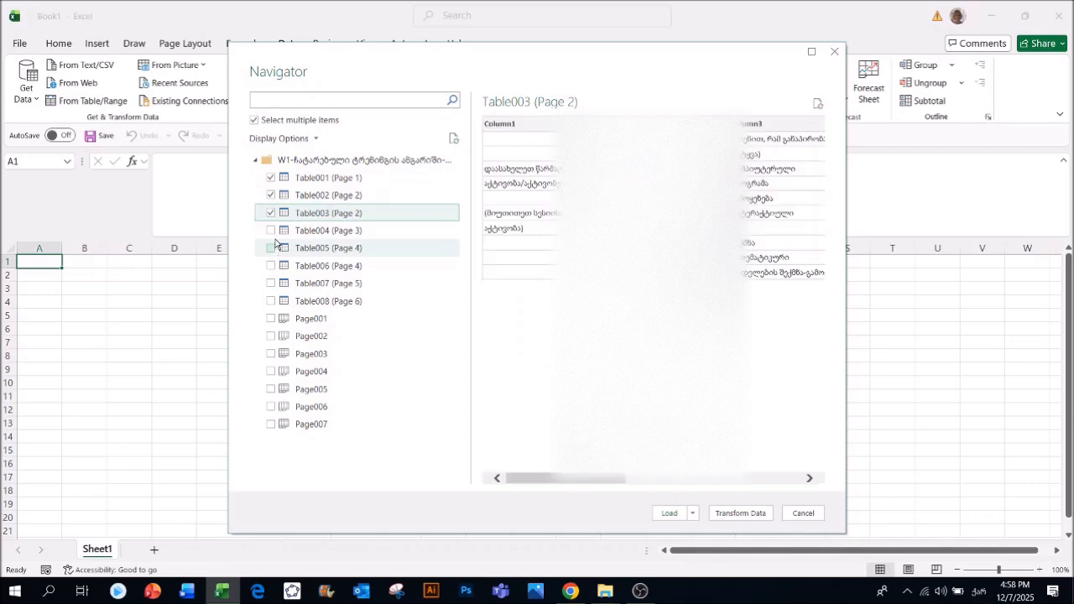
left_click(271, 231)
left_click(271, 249)
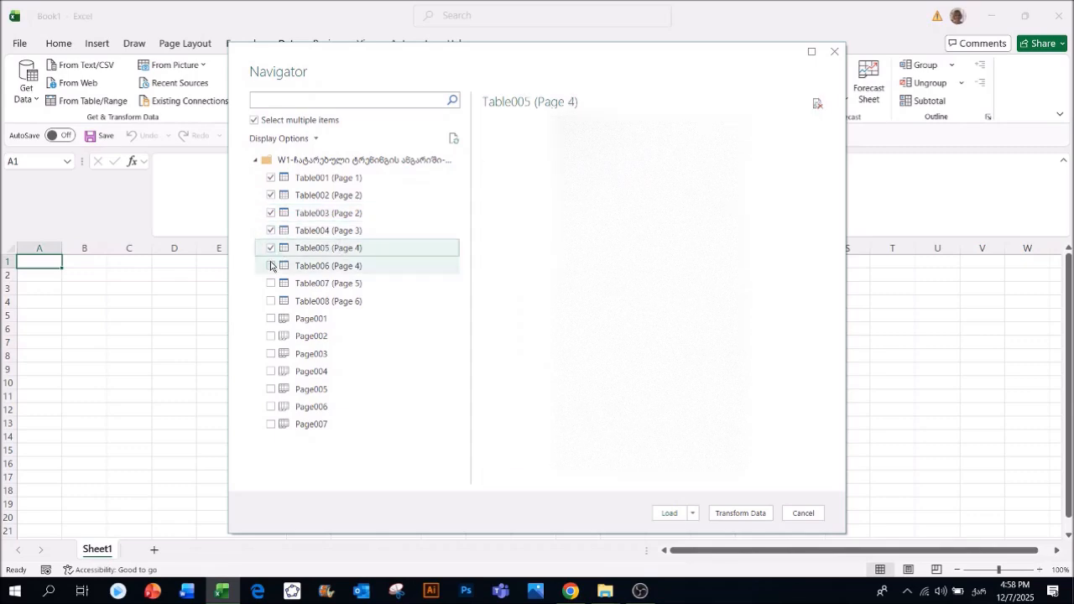
left_click(271, 266)
left_click(271, 284)
left_click(271, 302)
left_click(271, 319)
left_click(271, 336)
left_click(271, 354)
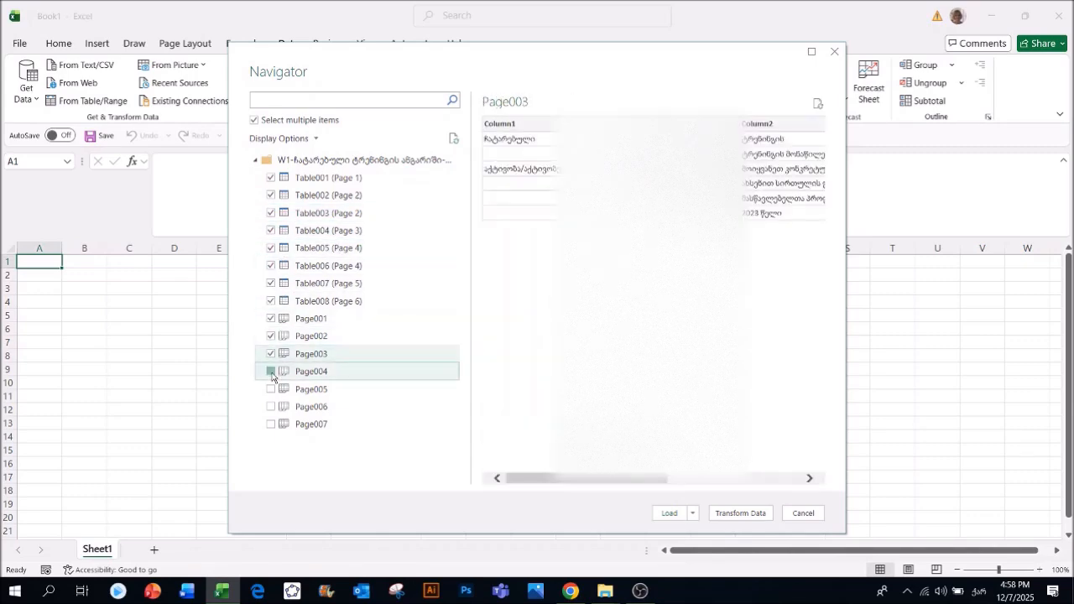
left_click(271, 372)
left_click(271, 390)
left_click(271, 407)
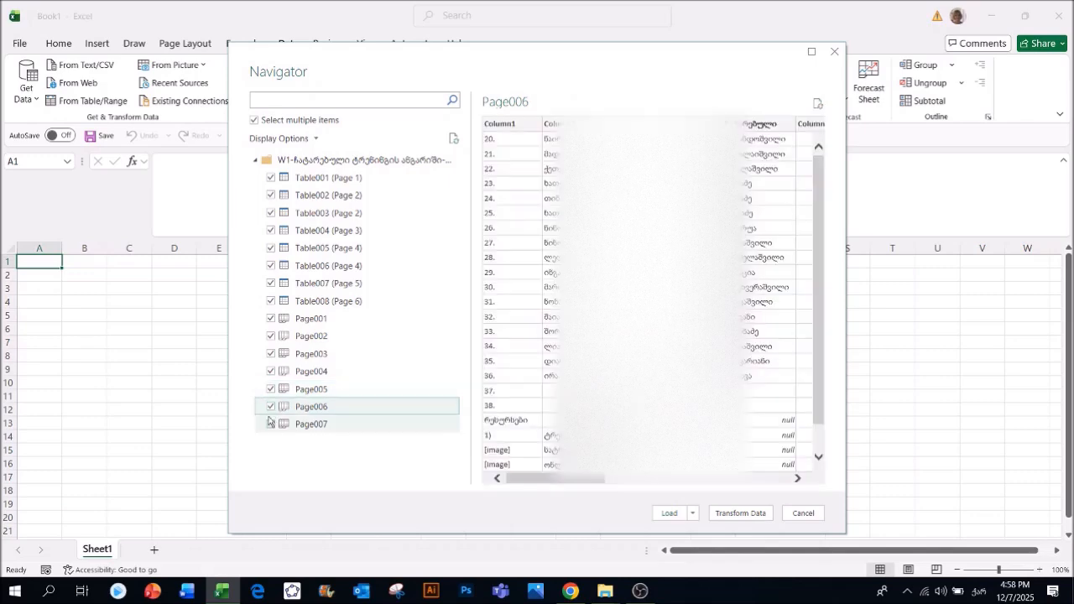
left_click(271, 425)
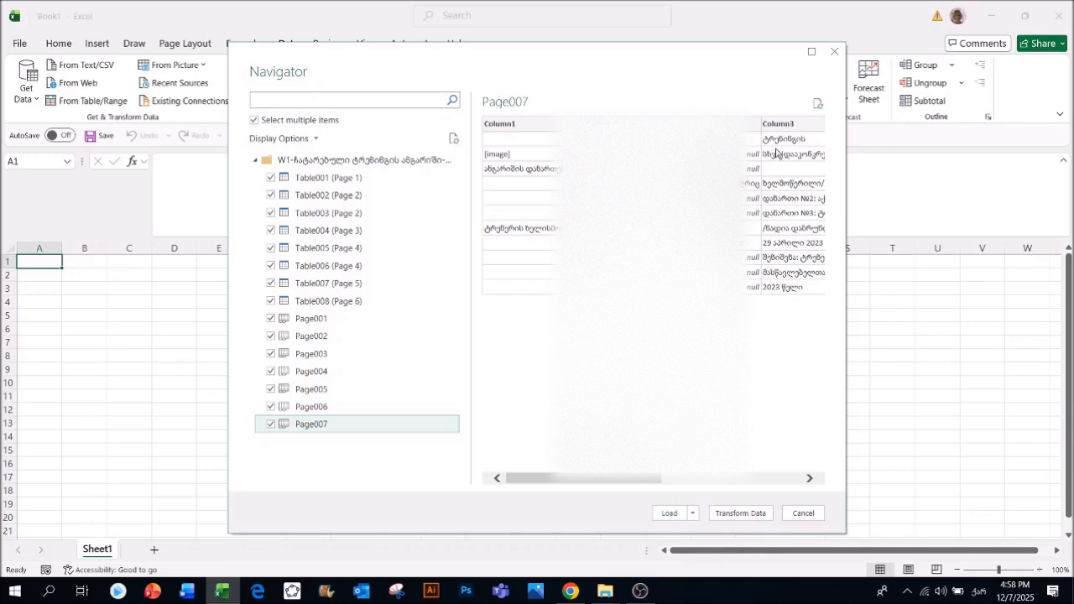
Step: Check the load options, open the selected tables and pages in the Power Query Editor for transformation, and close the editor
left_click(693, 513)
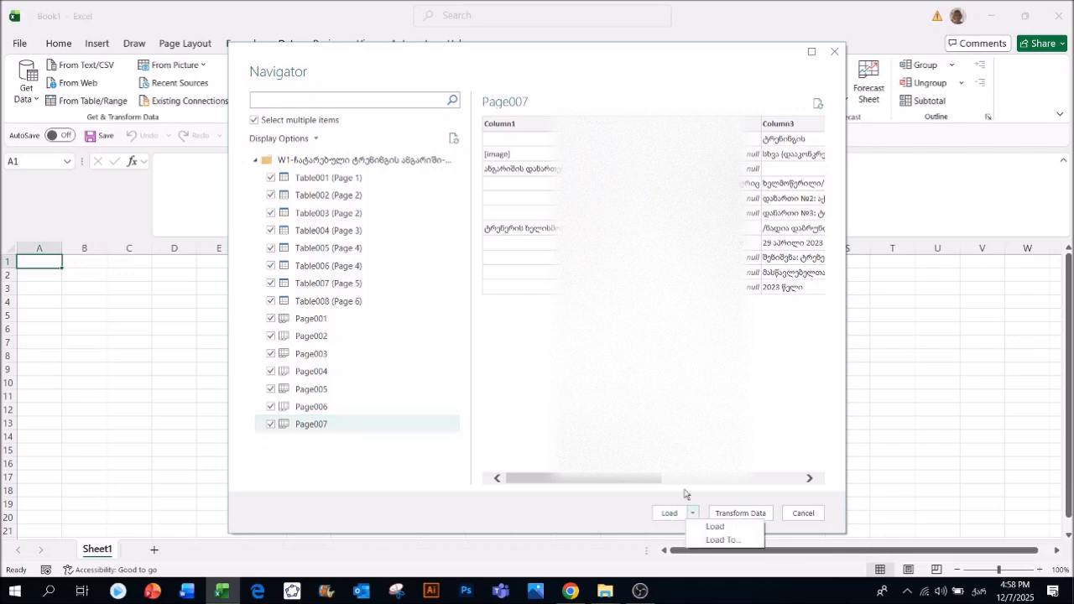
left_click(692, 514)
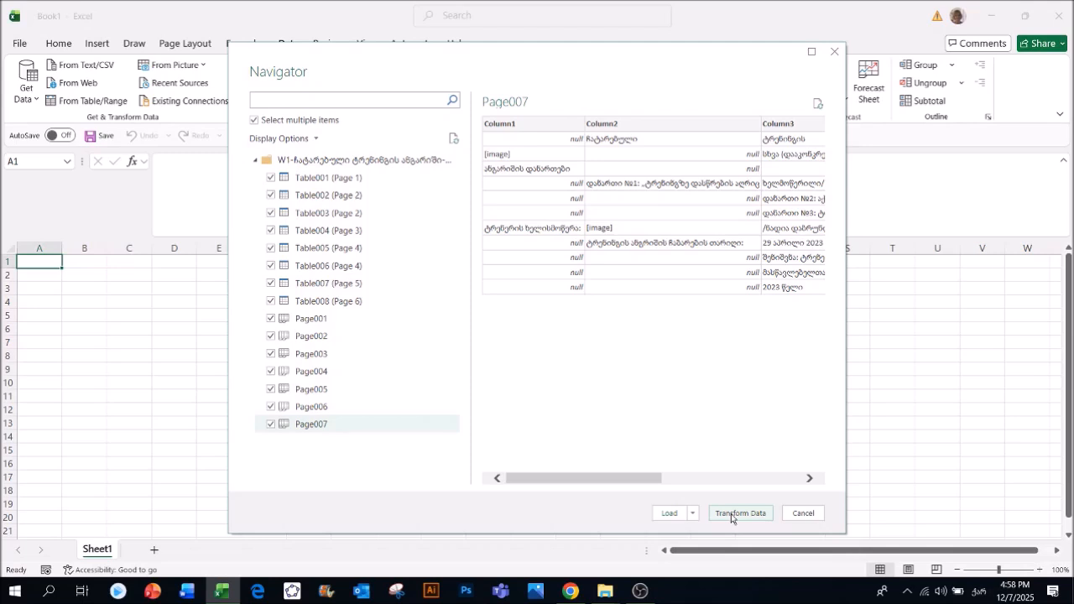
left_click(731, 516)
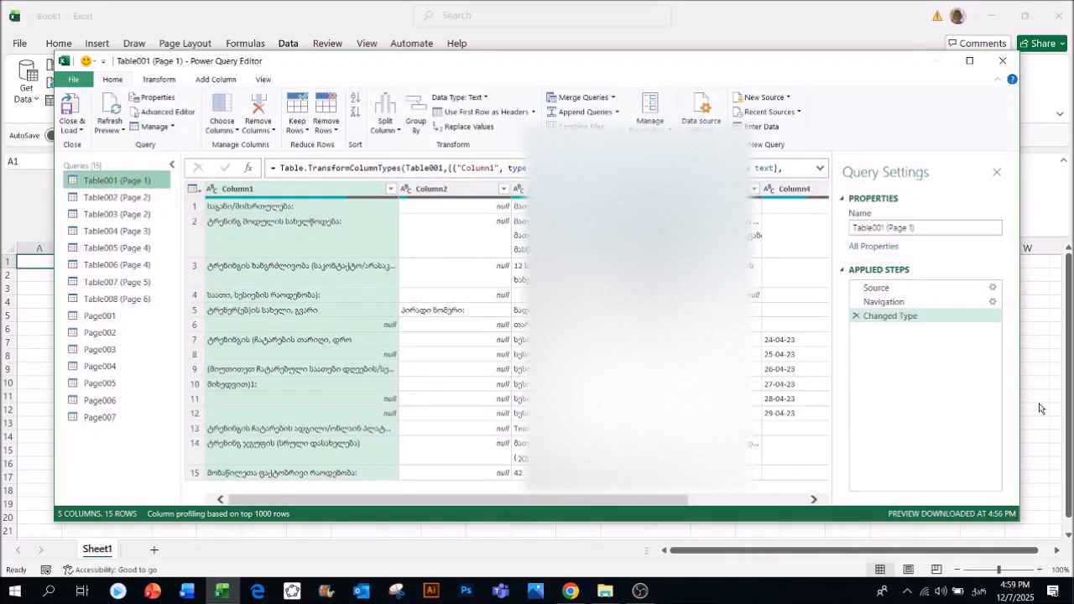
left_click(1002, 60)
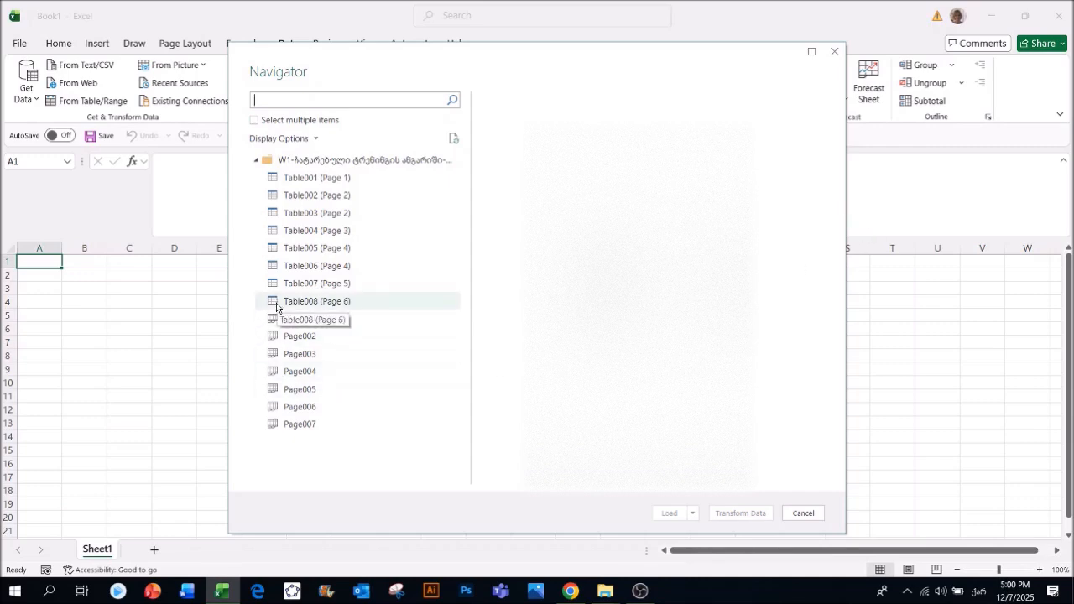
Step: Load only Table008 (Page 6) of the training report PDF into the workbook
left_click(273, 301)
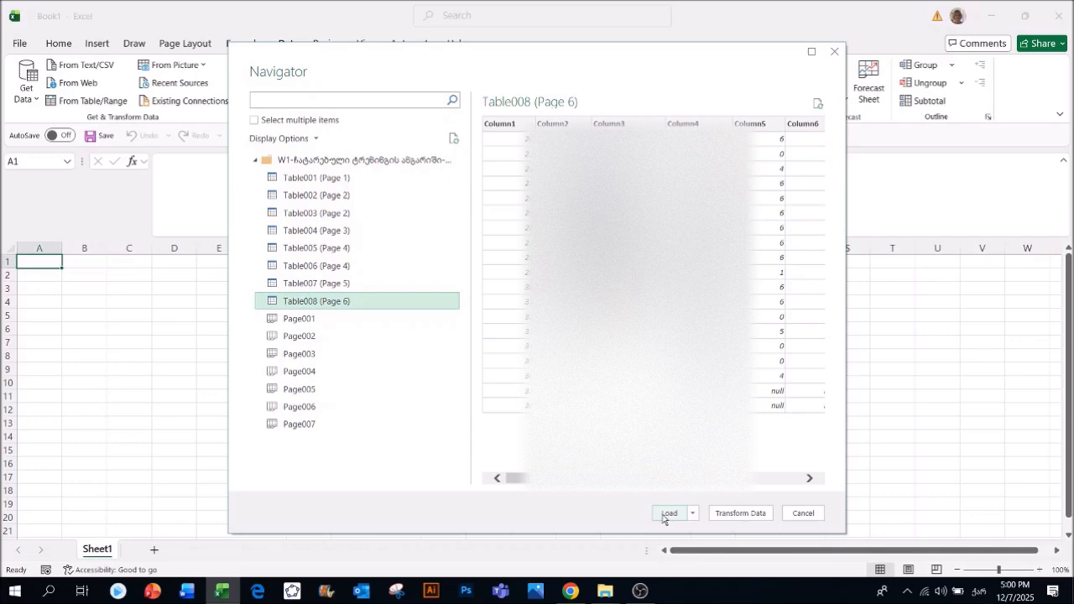
left_click(670, 514)
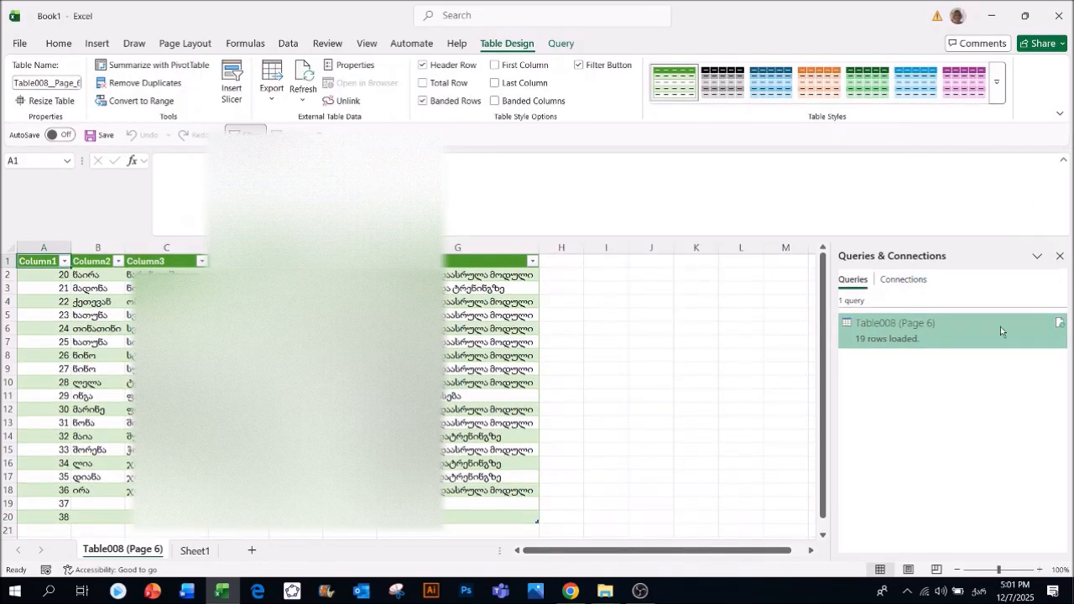
Step: Save the workbook to the Desktop as an Excel Workbook named PDF TO EXCEL
left_click(20, 45)
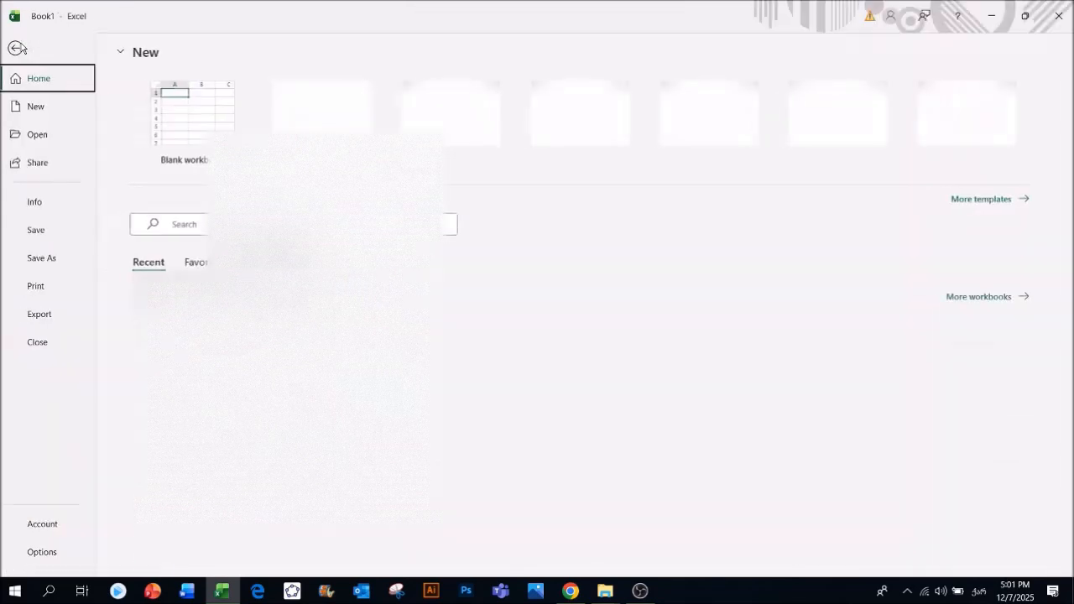
left_click(42, 260)
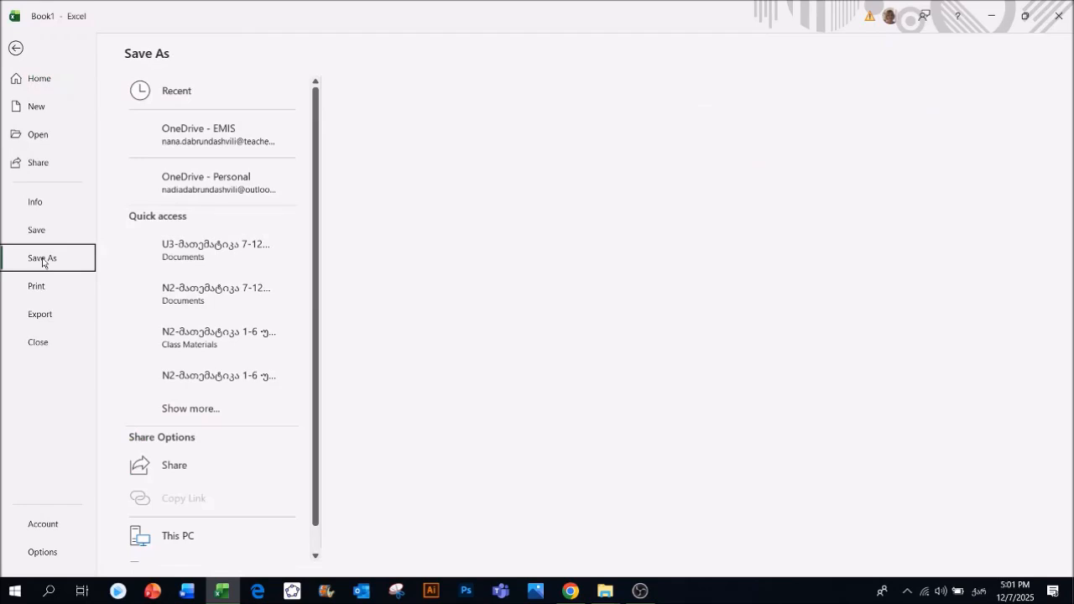
double_click(185, 539)
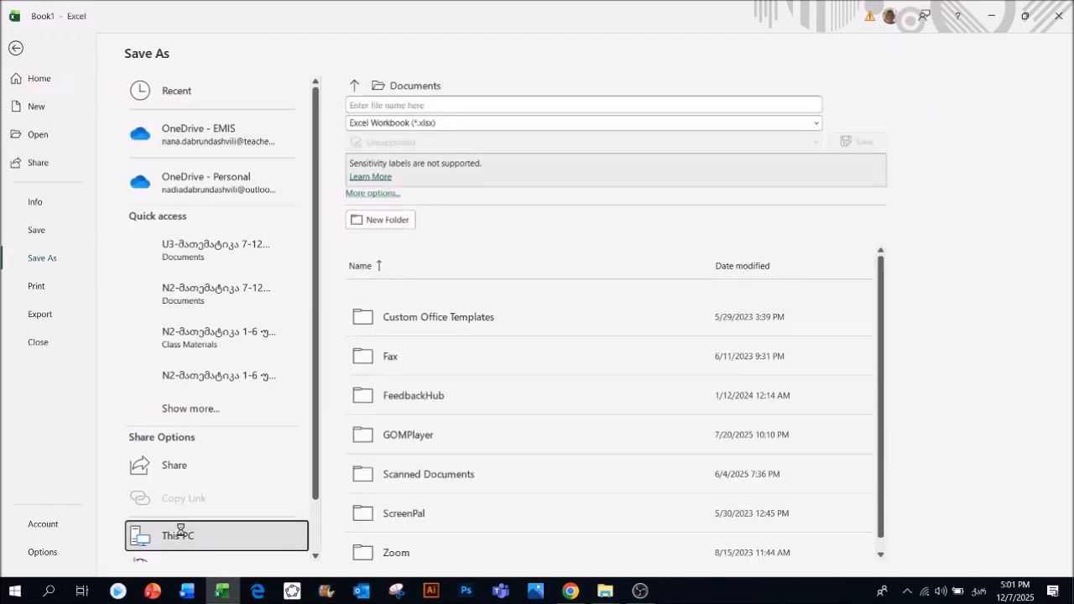
type("PDF TO EXCEL")
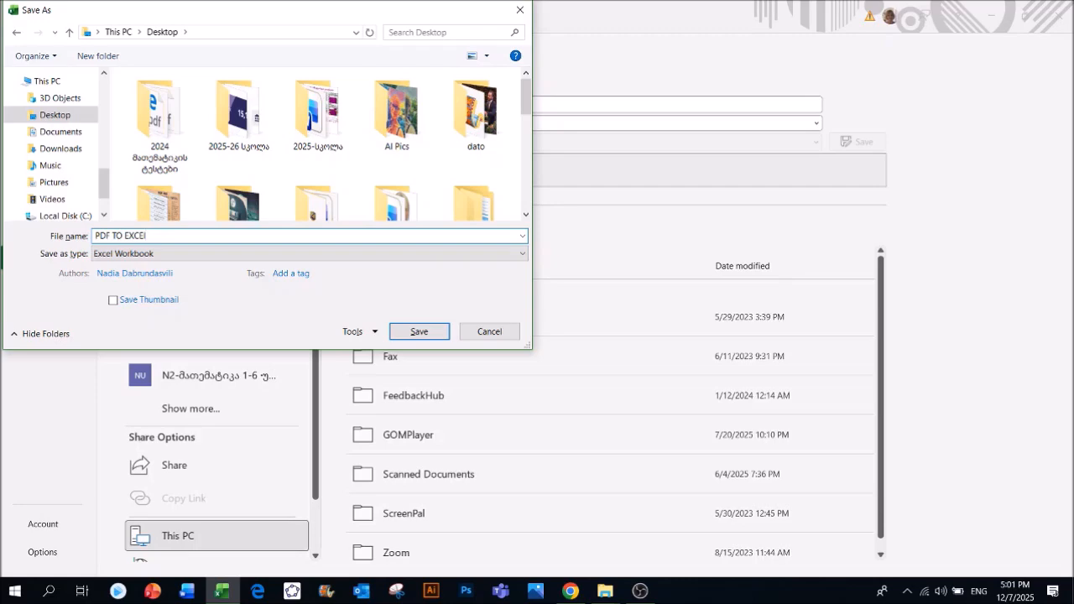
left_click(420, 333)
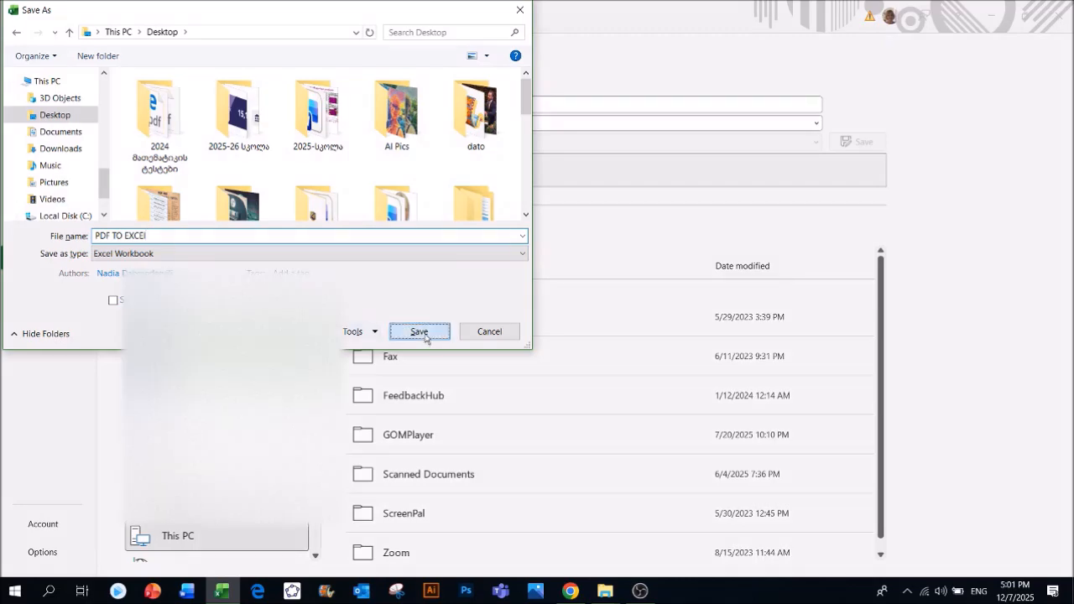